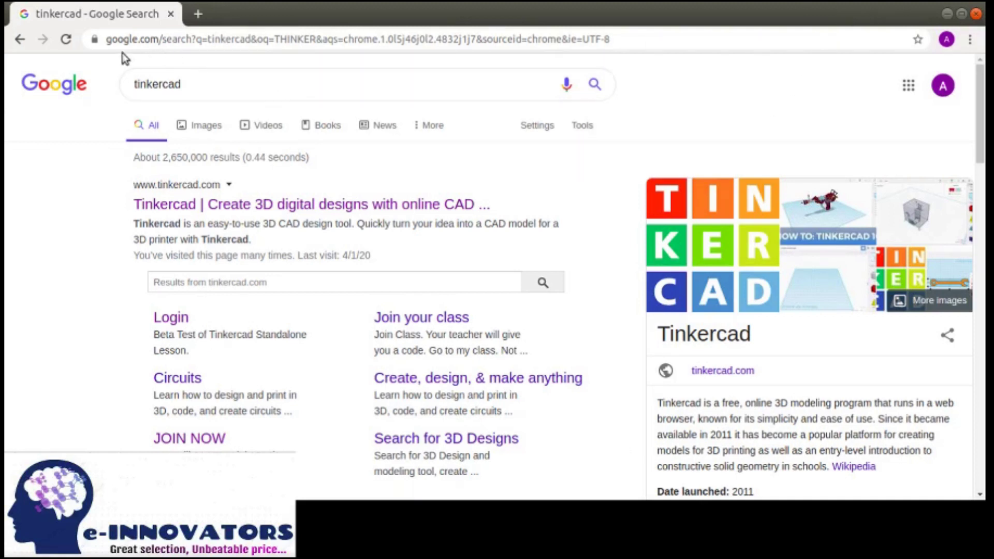
- Rerun the Google search for 'tinkercad' so the Tinkercad site appears as the top result
{"action": "left_click", "coordinate": [213, 95]}
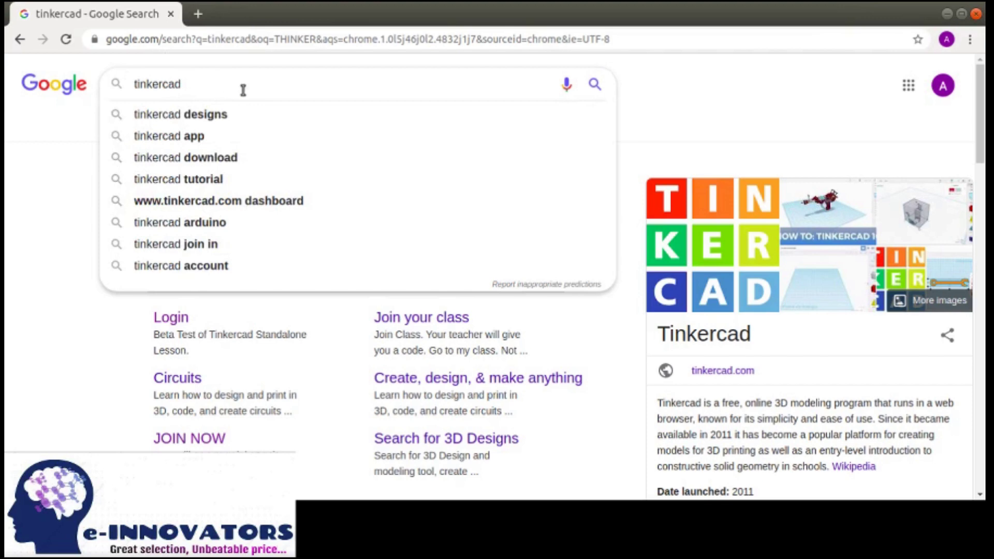
{"action": "key", "text": "Return"}
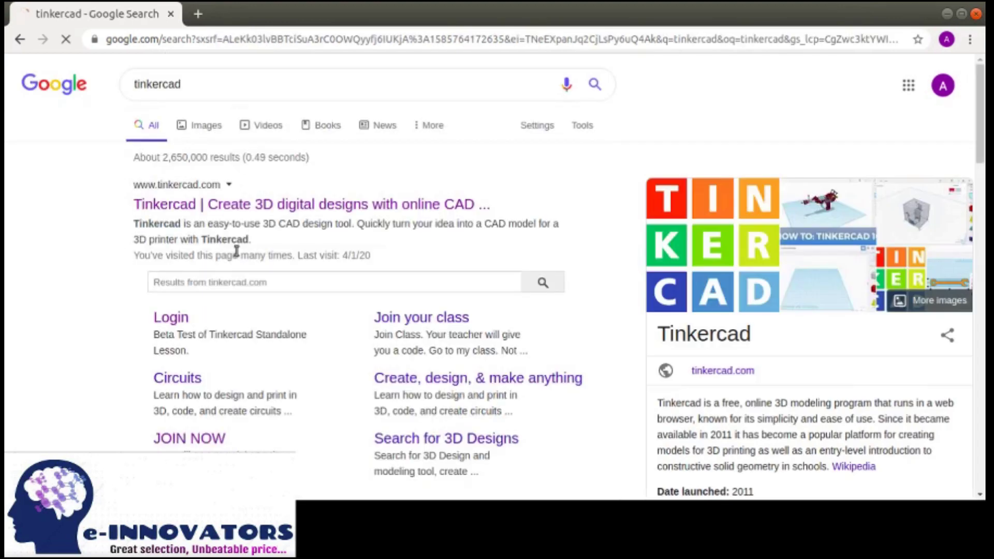
- Open the Tinkercad website and go to its sign-in, choosing Email or Username
{"action": "left_click", "coordinate": [269, 204]}
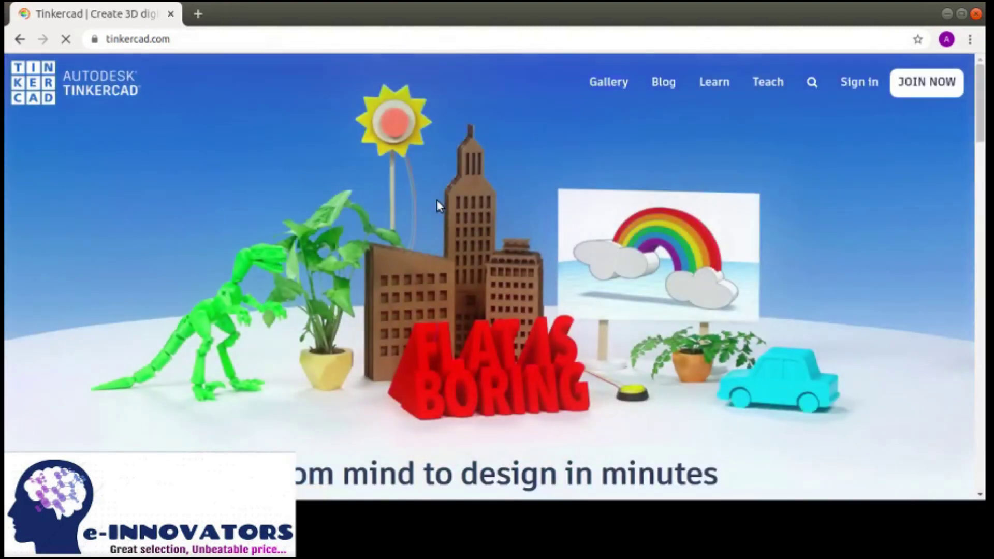
{"action": "mouse_move", "coordinate": [979, 123]}
{"action": "left_mouse_down"}
{"action": "mouse_move", "coordinate": [977, 379]}
{"action": "mouse_move", "coordinate": [982, 123]}
{"action": "left_mouse_up"}
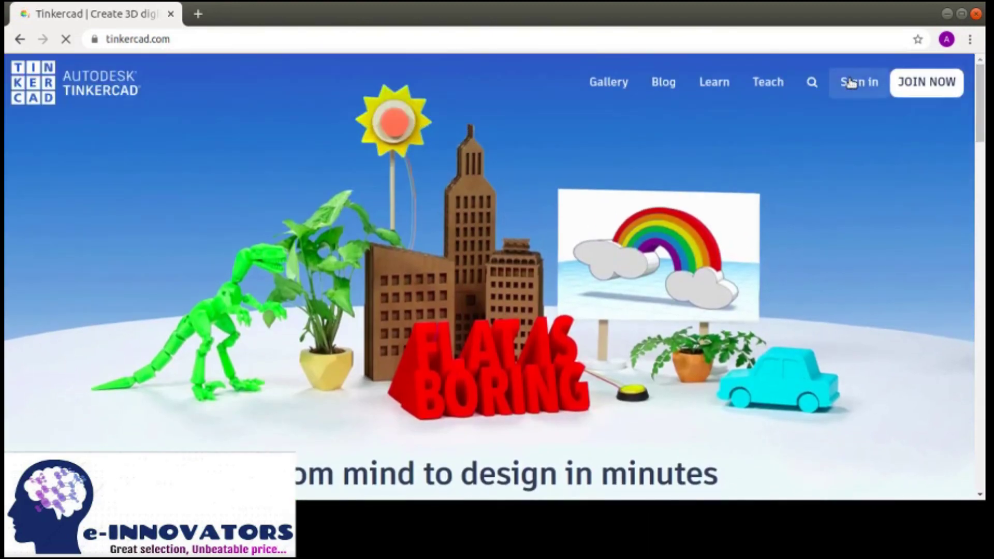
{"action": "left_click", "coordinate": [857, 82]}
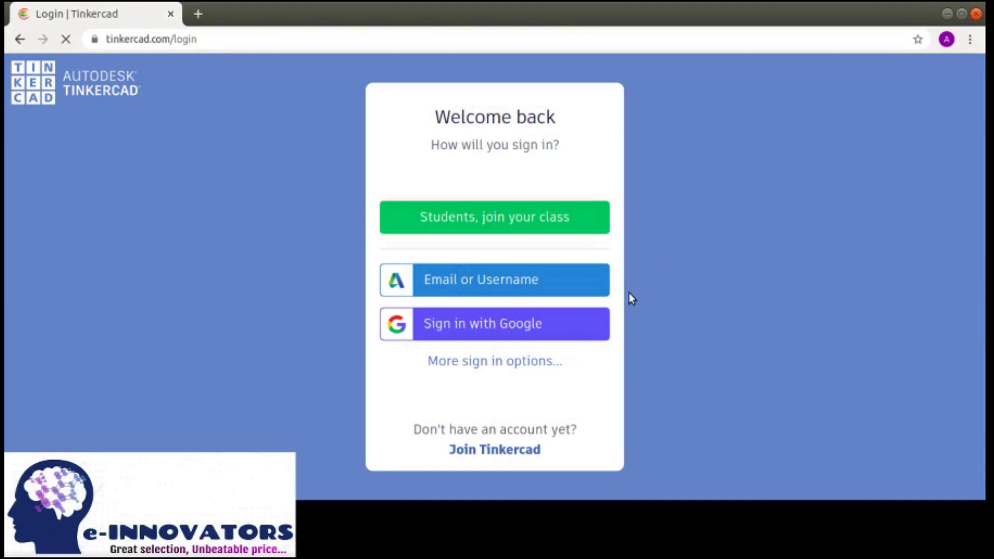
{"action": "left_click", "coordinate": [480, 283]}
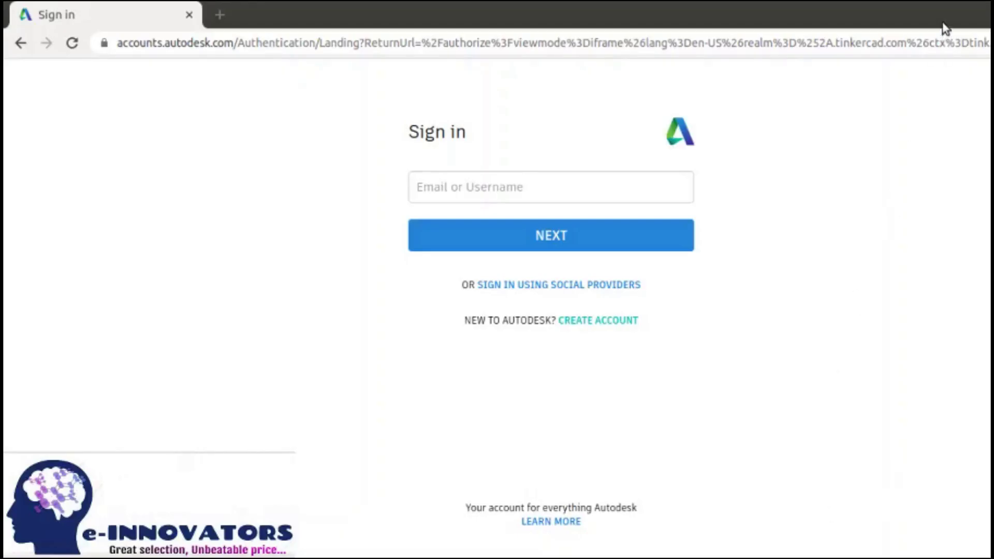
- Sign in to Autodesk with the saved account email and the account password
{"action": "left_click", "coordinate": [659, 189]}
{"action": "left_click", "coordinate": [229, 333]}
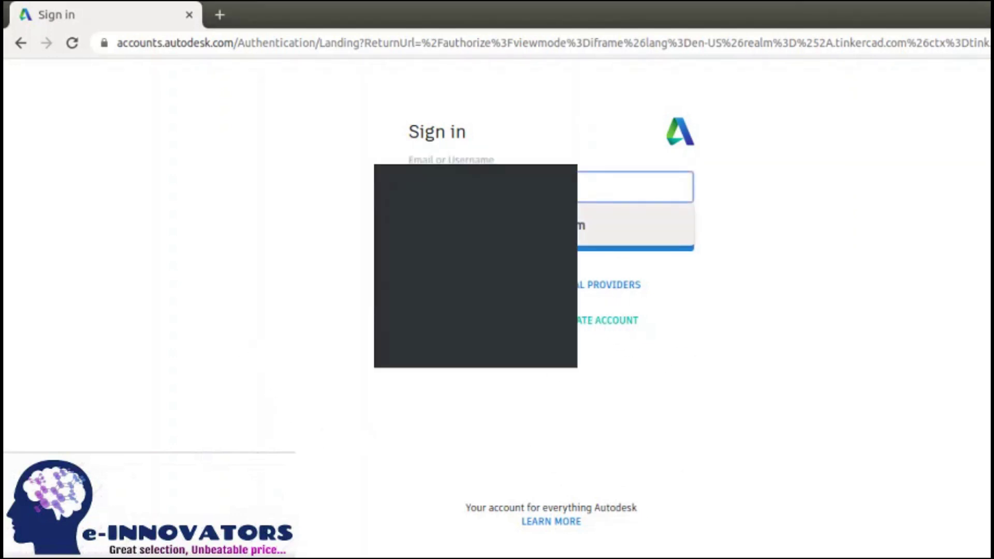
{"action": "key", "text": "Down"}
{"action": "key", "text": "Return"}
{"action": "key", "text": "Return"}
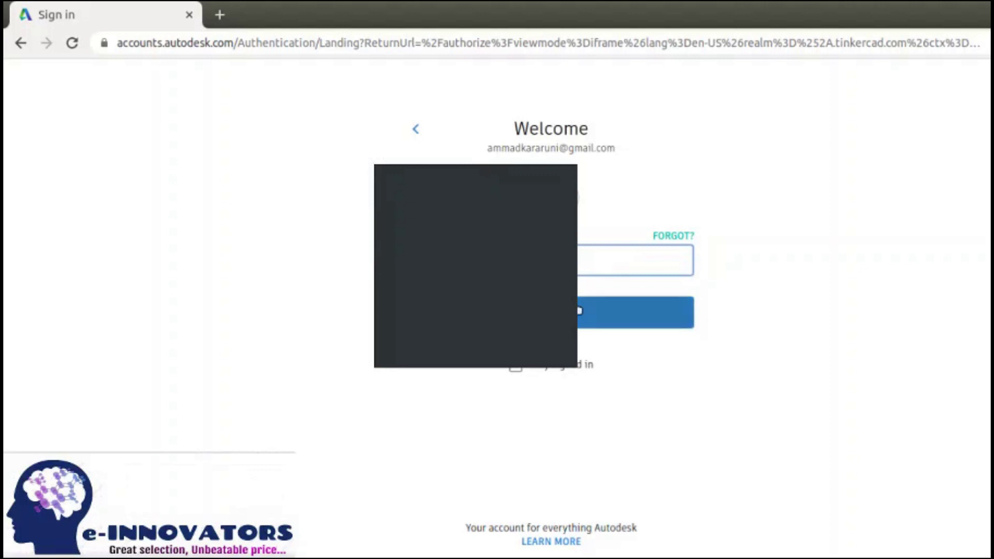
{"action": "left_click", "coordinate": [578, 310]}
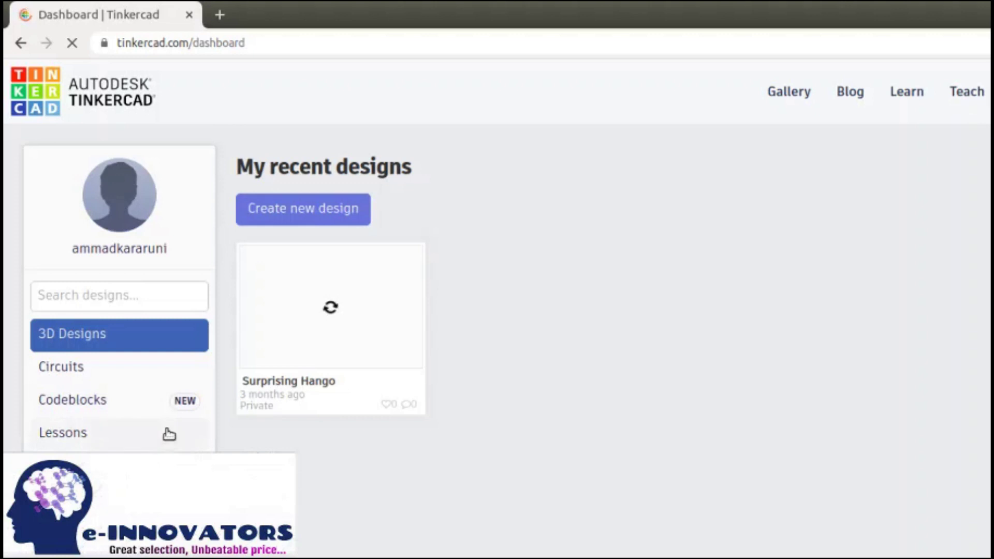
- Create a new circuit design, Terrific Hango-Lahdi, from the dashboard's Circuits section
{"action": "left_click", "coordinate": [135, 381]}
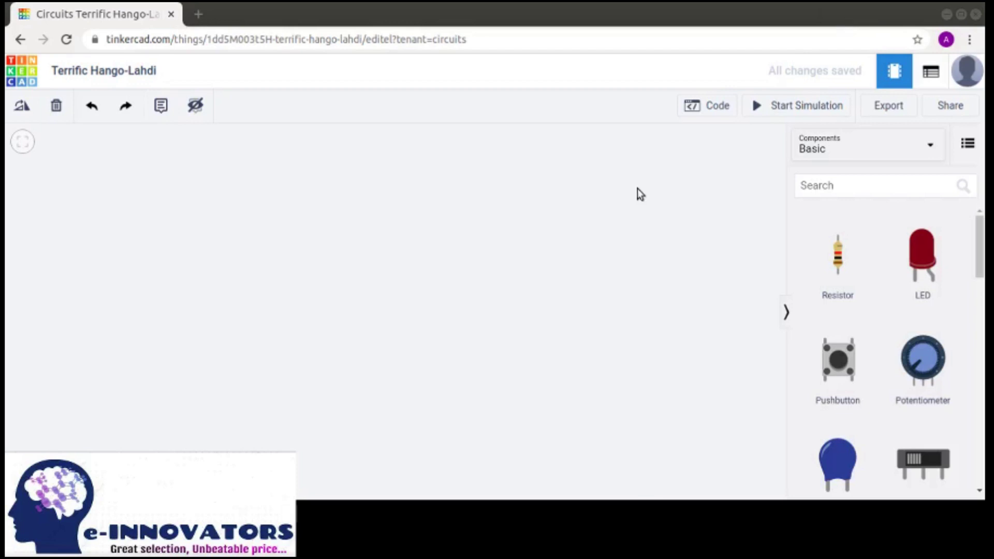
{"action": "left_click", "coordinate": [522, 181]}
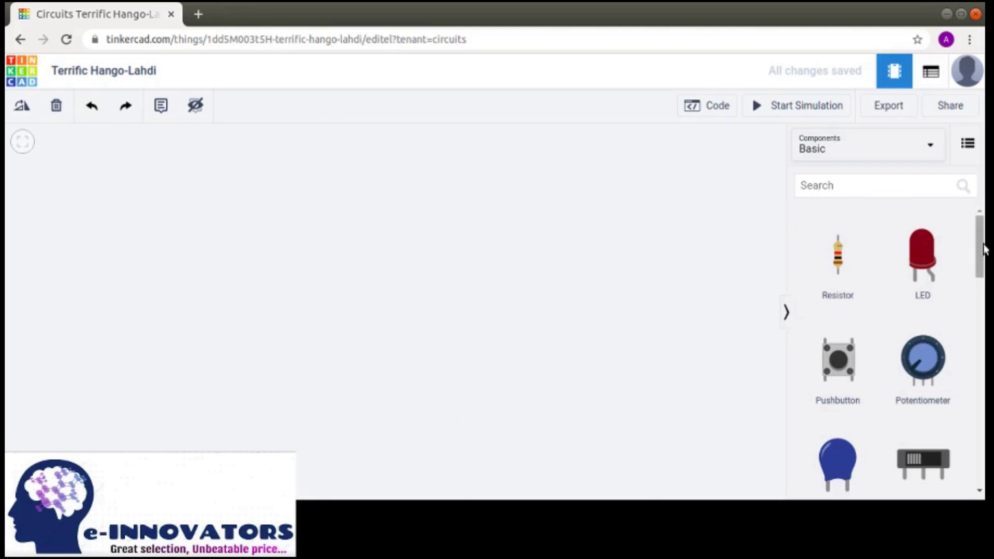
{"action": "scroll", "coordinate": [983, 248], "scroll_direction": "down", "scroll_amount": 2}
{"action": "left_click_drag", "start_coordinate": [983, 267], "coordinate": [985, 212]}
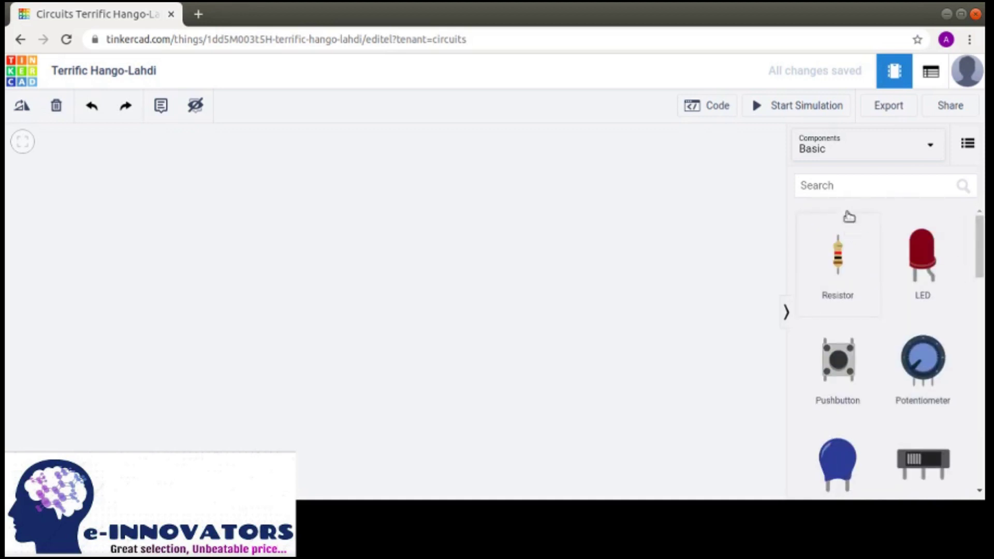
- Switch the components panel to Starters > Arduino to list Fade, Button and Debounce
{"action": "left_click", "coordinate": [844, 156]}
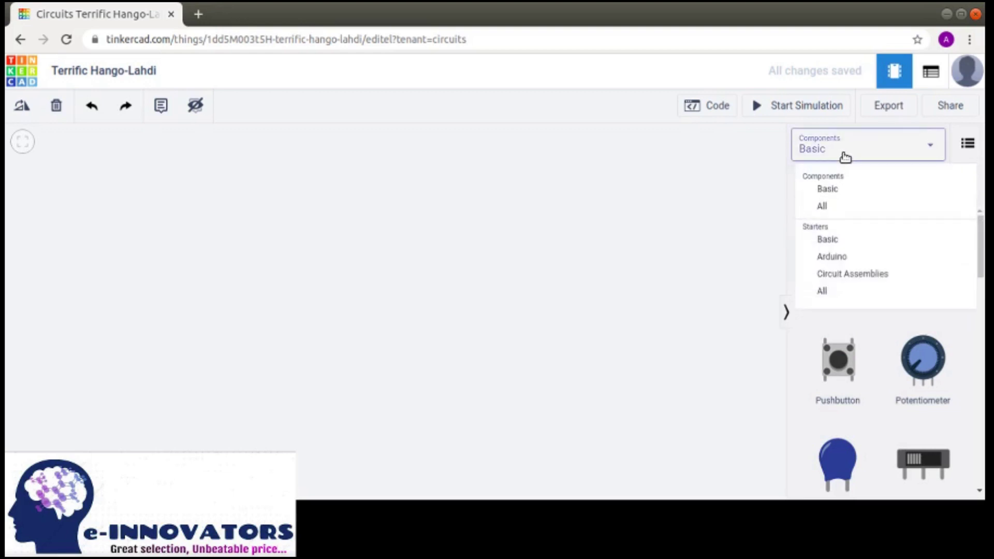
{"action": "left_click", "coordinate": [845, 156]}
{"action": "left_click", "coordinate": [845, 156]}
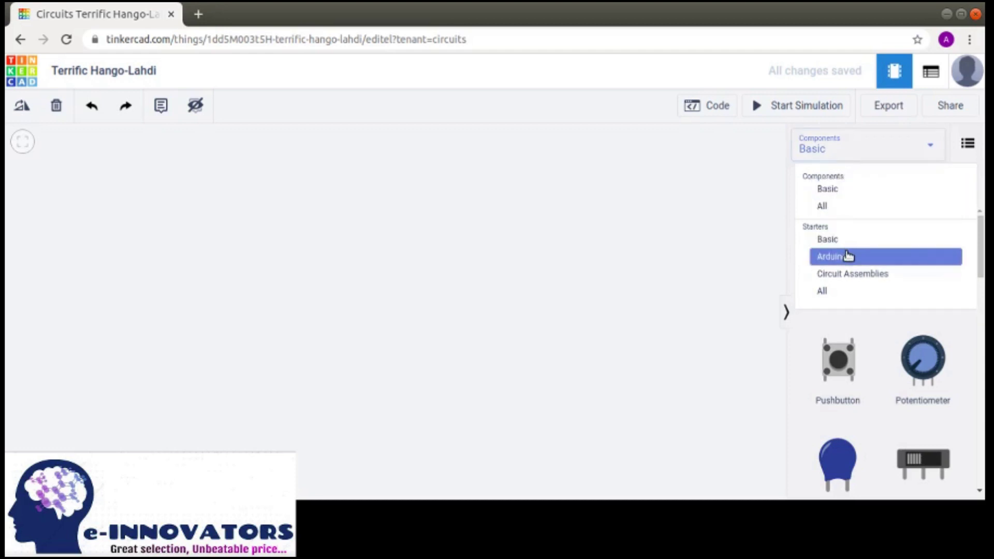
{"action": "left_click", "coordinate": [847, 256]}
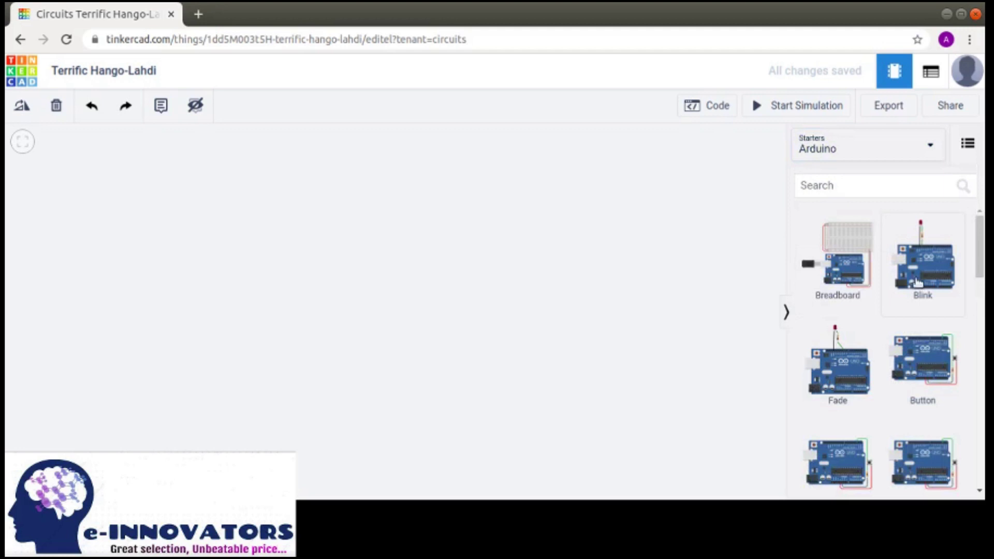
{"action": "left_click_drag", "start_coordinate": [983, 237], "coordinate": [984, 266]}
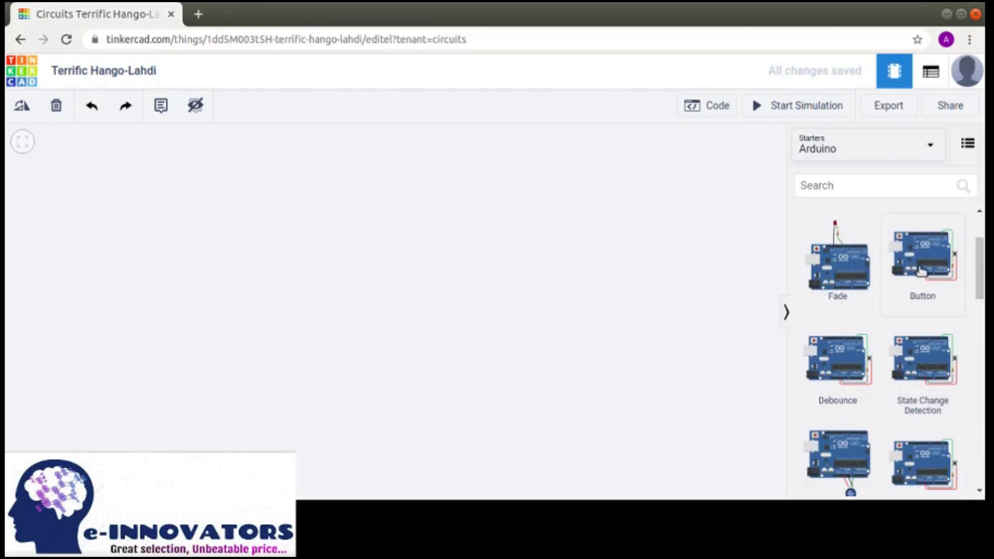
- Place the Button starter (Arduino Uno, pushbutton, resistor) on the workplane and deselect it
{"action": "left_click", "coordinate": [368, 286]}
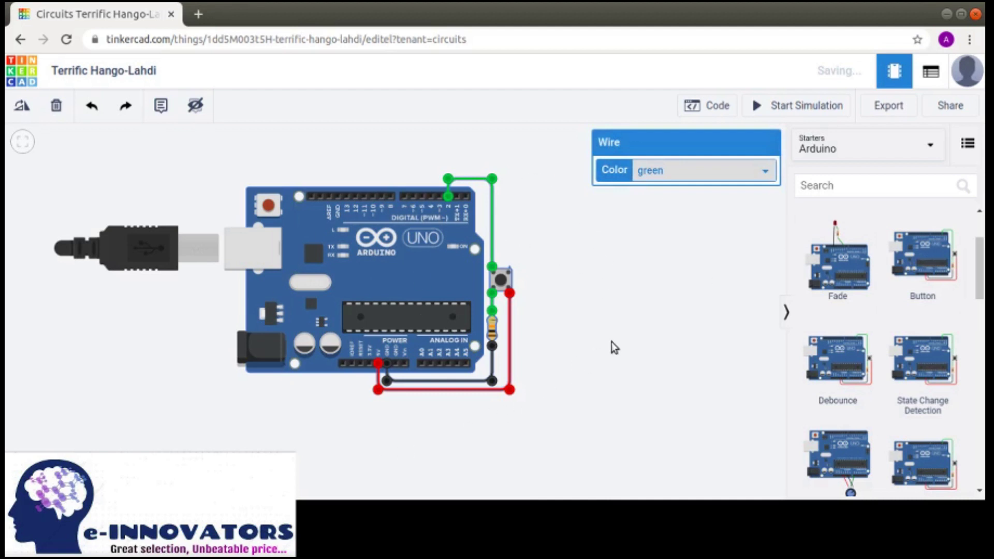
{"action": "left_click", "coordinate": [599, 301]}
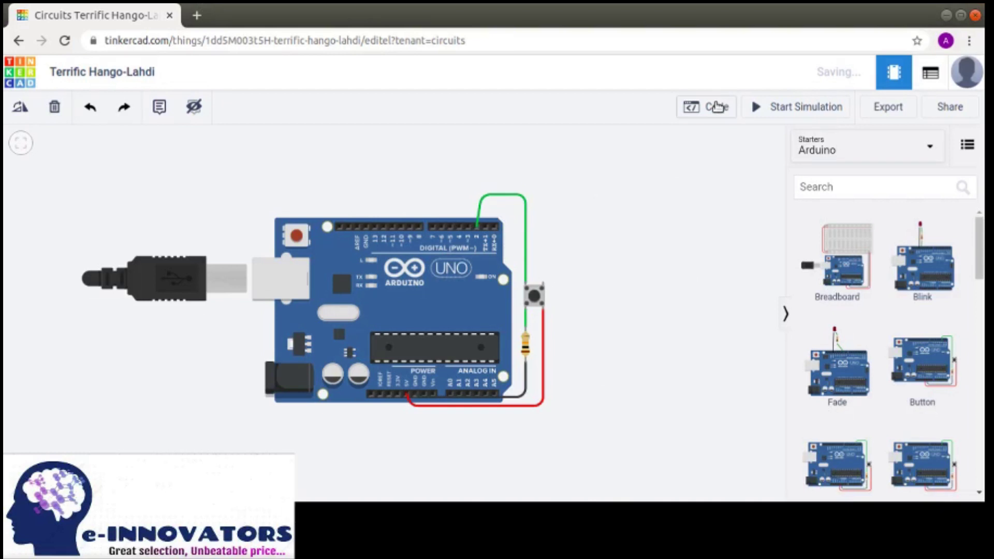
{"action": "left_click", "coordinate": [717, 107]}
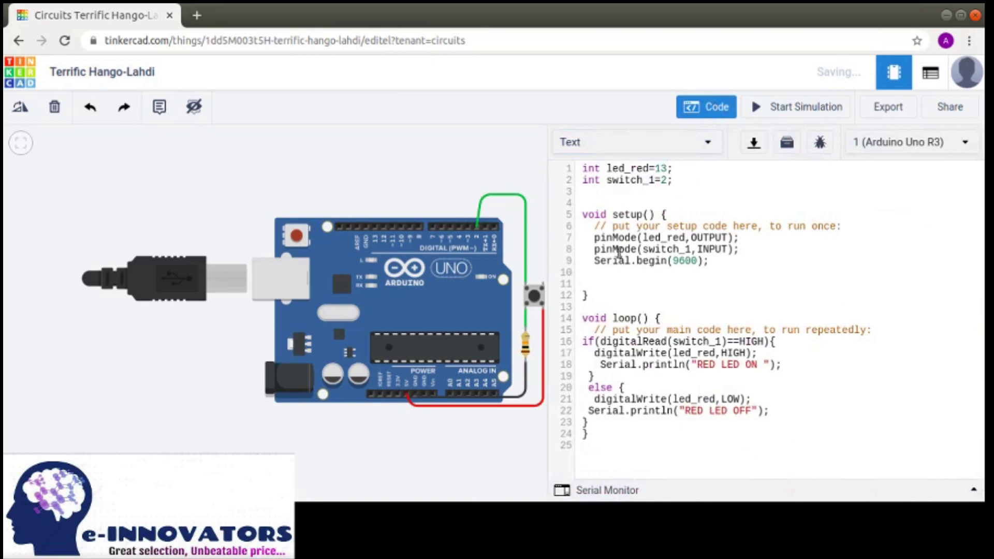
{"action": "left_click", "coordinate": [691, 150]}
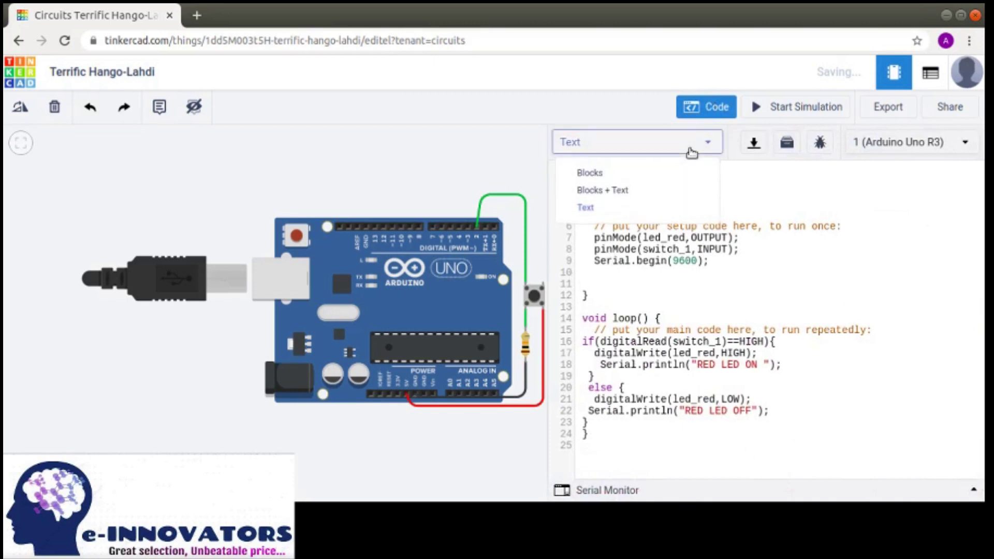
{"action": "left_click", "coordinate": [591, 209]}
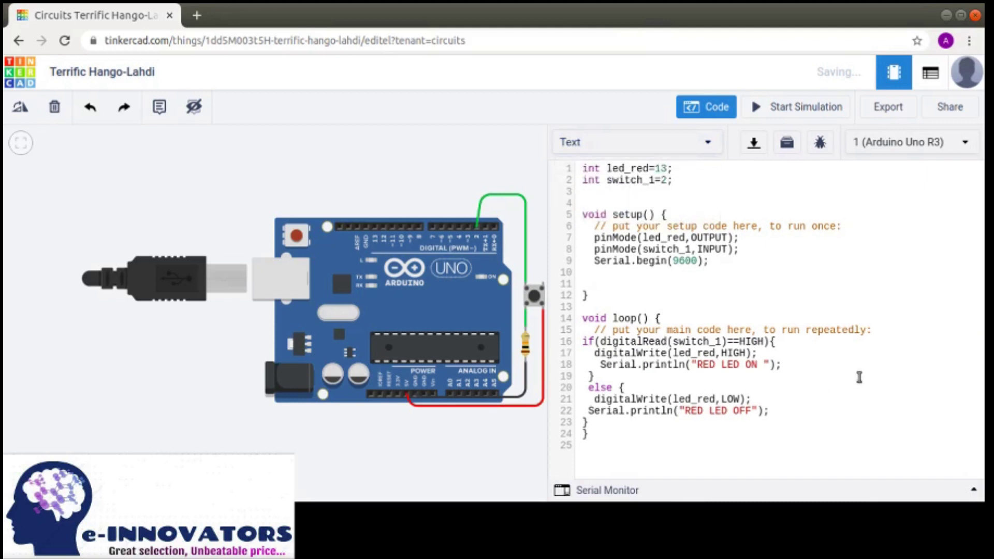
{"action": "left_click_drag", "start_coordinate": [711, 443], "coordinate": [616, 299]}
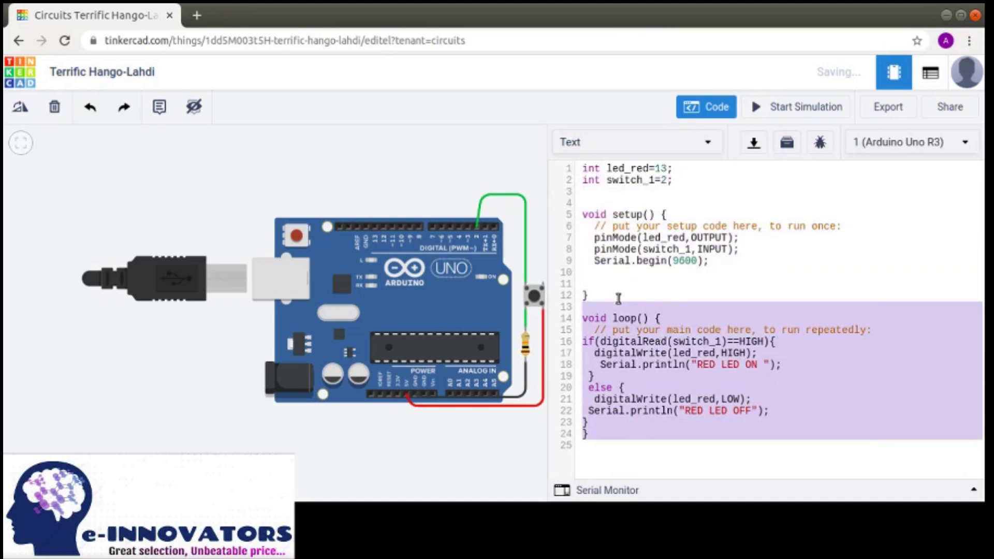
{"action": "left_click", "coordinate": [626, 285]}
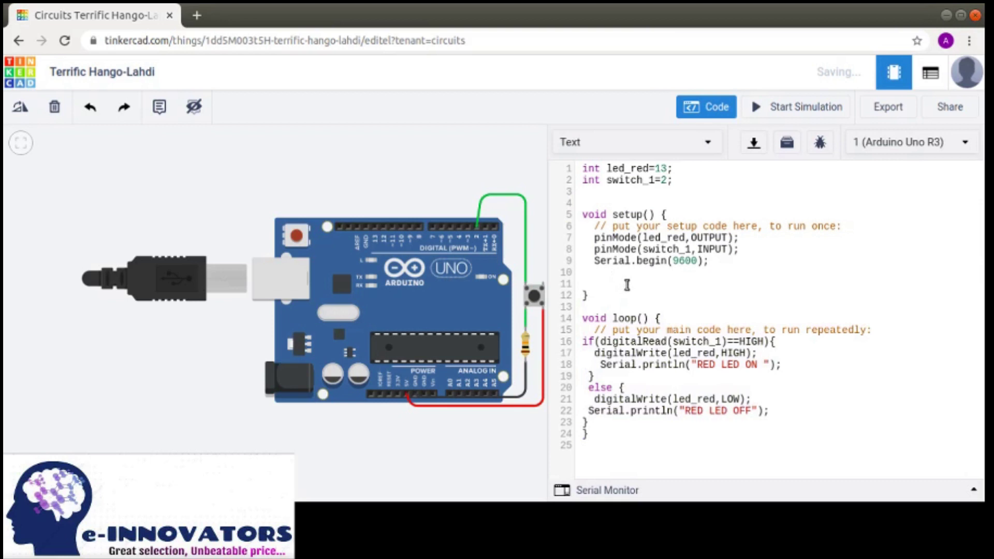
{"action": "left_click_drag", "start_coordinate": [588, 432], "coordinate": [582, 180]}
{"action": "left_click", "coordinate": [710, 109]}
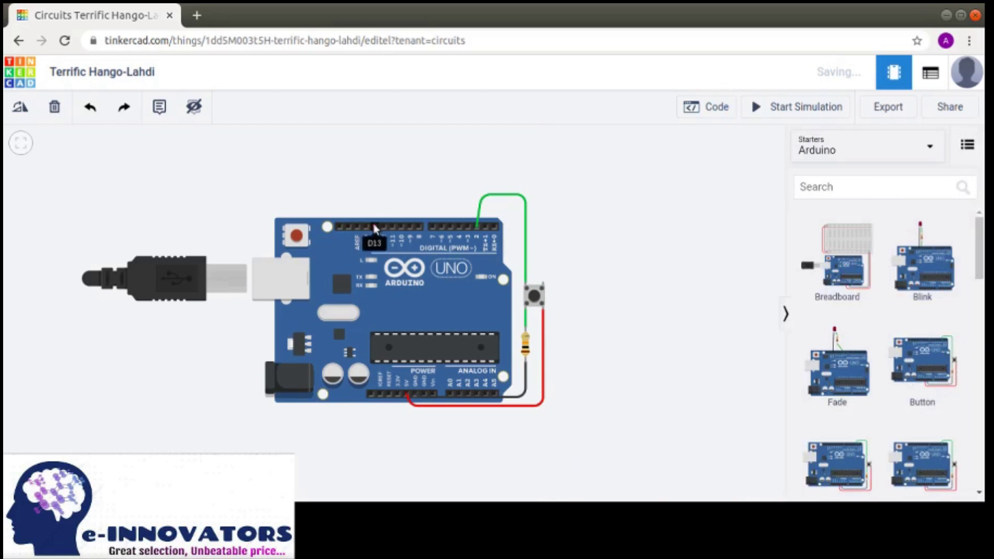
- Place a red LED and a resistor from the basic components above pins 13 and GND
{"action": "left_click", "coordinate": [872, 163]}
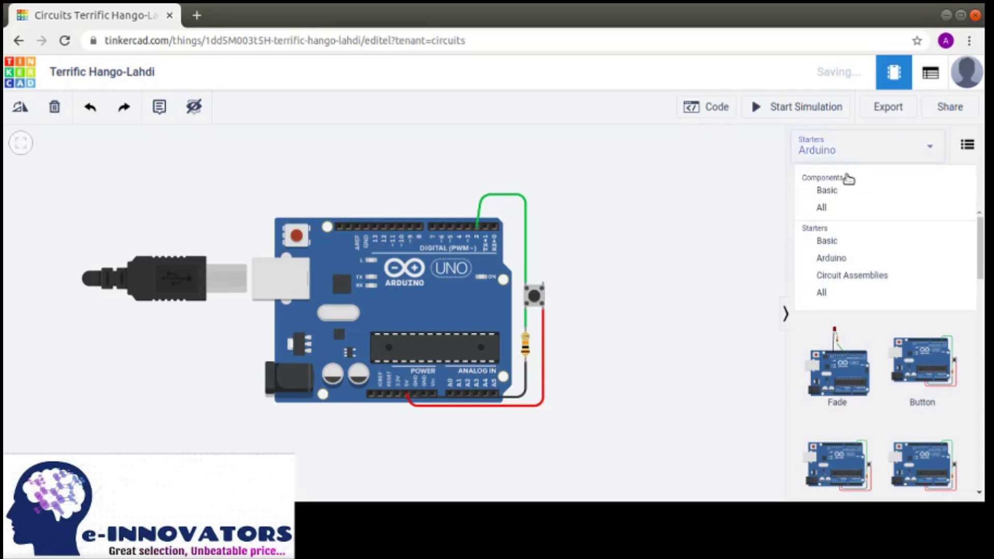
{"action": "left_click", "coordinate": [845, 195]}
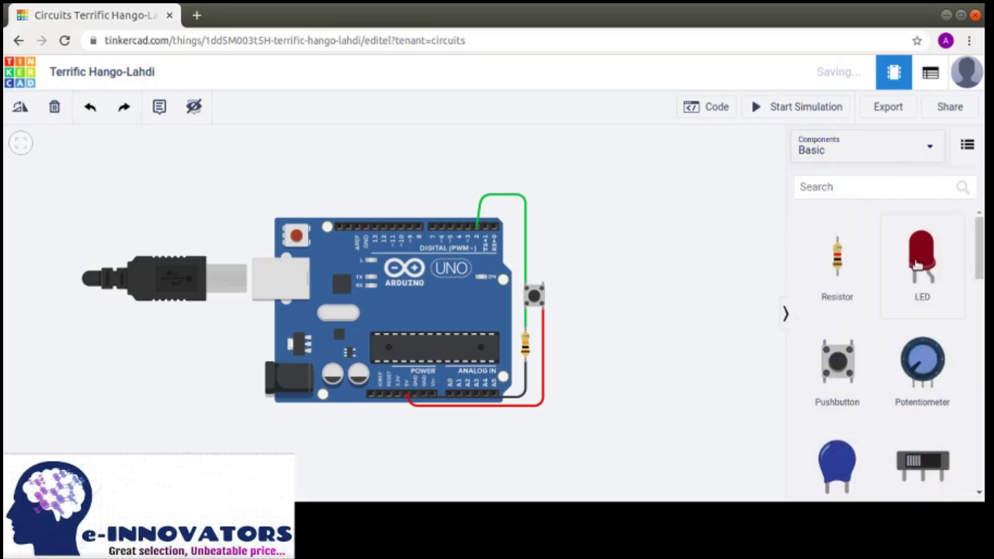
{"action": "left_click_drag", "start_coordinate": [441, 128], "coordinate": [370, 155]}
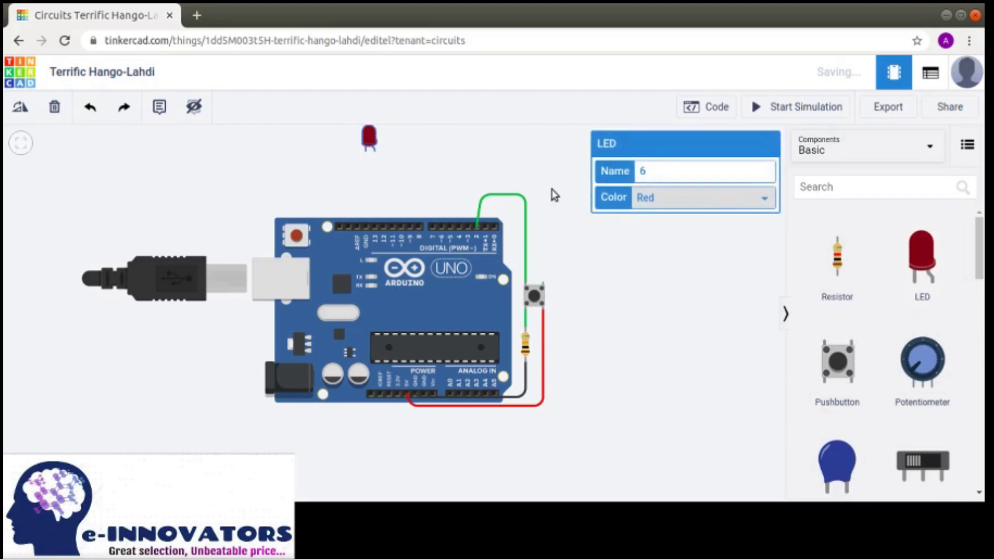
{"action": "left_click", "coordinate": [828, 266]}
{"action": "left_click_drag", "start_coordinate": [506, 249], "coordinate": [366, 208]}
{"action": "left_click", "coordinate": [741, 271]}
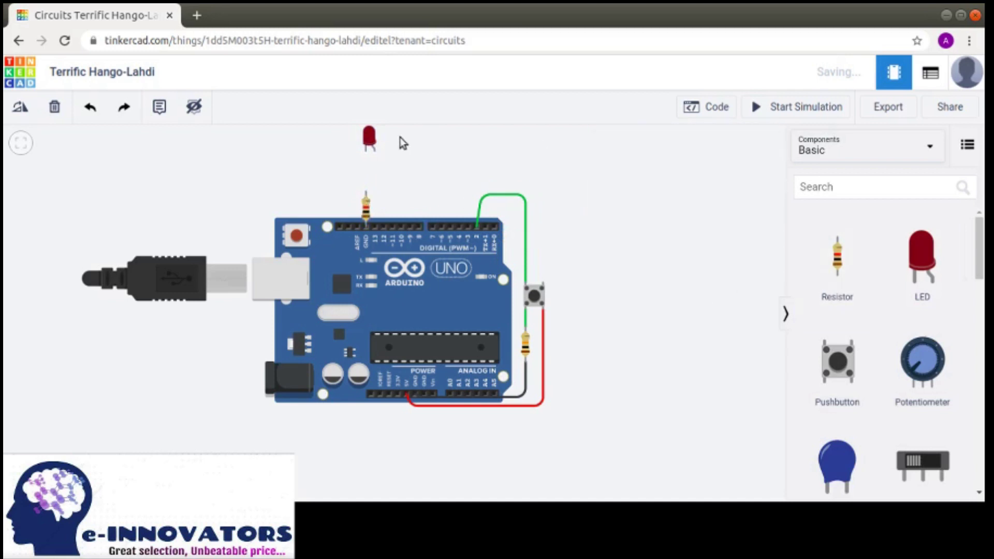
{"action": "left_click", "coordinate": [370, 141]}
{"action": "left_click_drag", "start_coordinate": [372, 140], "coordinate": [375, 154]}
{"action": "left_click", "coordinate": [731, 252]}
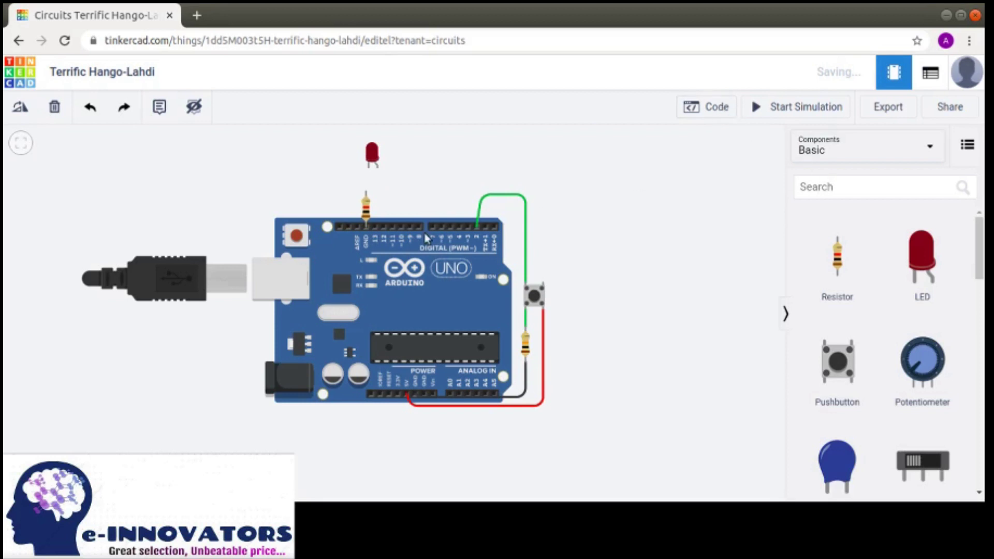
- Wire the LED's cathode to the resistor's top end and make that wire black
{"action": "left_click", "coordinate": [368, 166]}
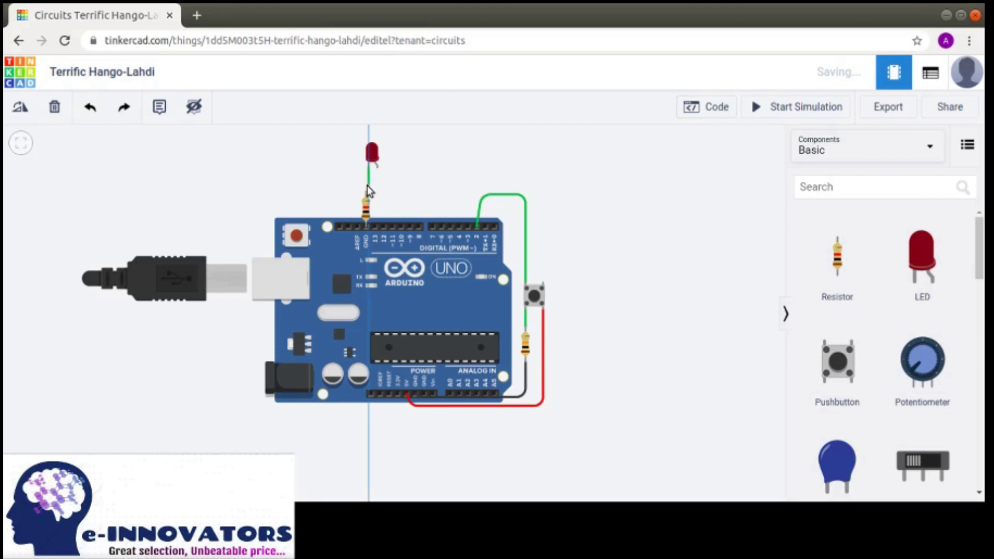
{"action": "left_click", "coordinate": [365, 193]}
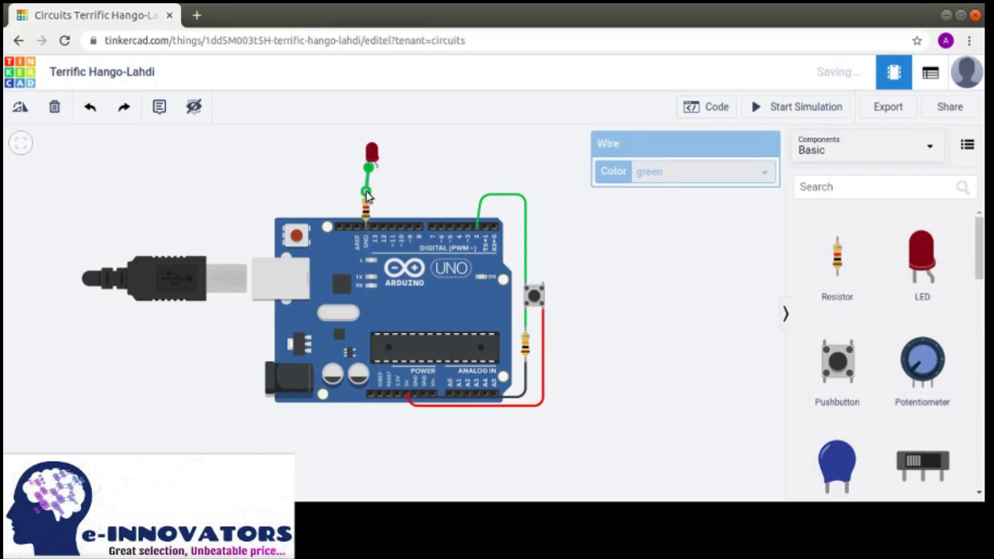
{"action": "left_click", "coordinate": [375, 152]}
{"action": "left_click_drag", "start_coordinate": [379, 155], "coordinate": [372, 156]}
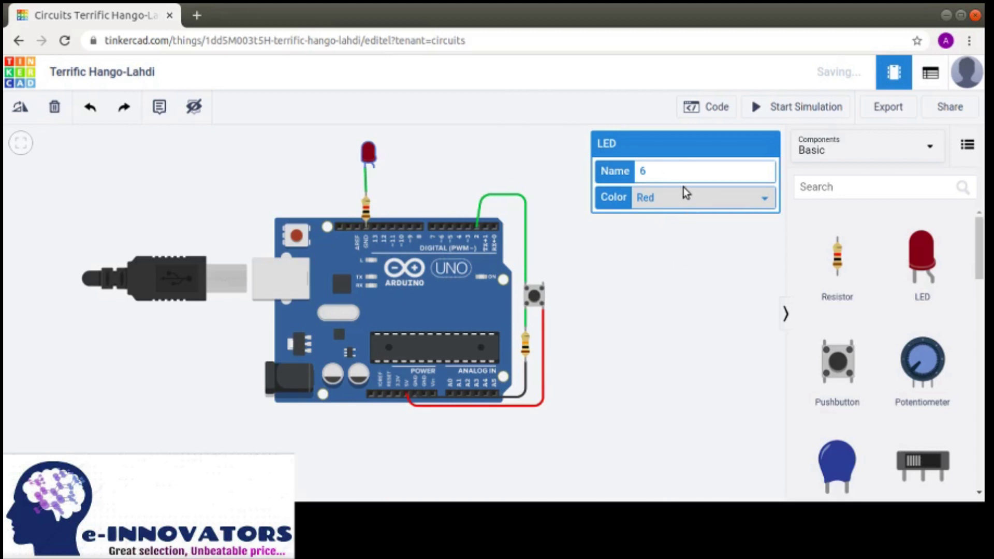
{"action": "left_click", "coordinate": [366, 180]}
{"action": "left_click", "coordinate": [628, 181]}
{"action": "left_click", "coordinate": [661, 193]}
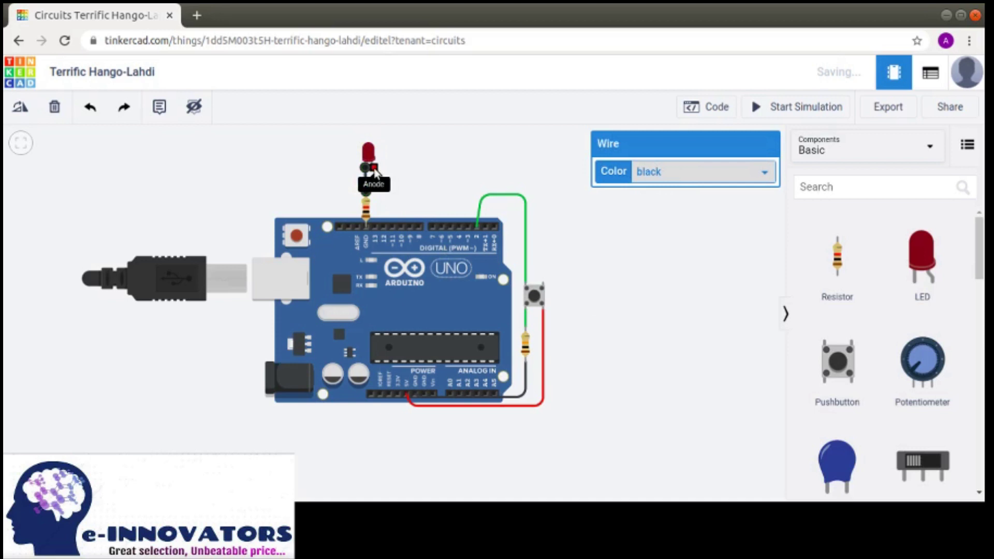
- Wire the LED's anode to pin 13 with an orange wire
{"action": "left_click", "coordinate": [375, 171]}
{"action": "left_click", "coordinate": [375, 227]}
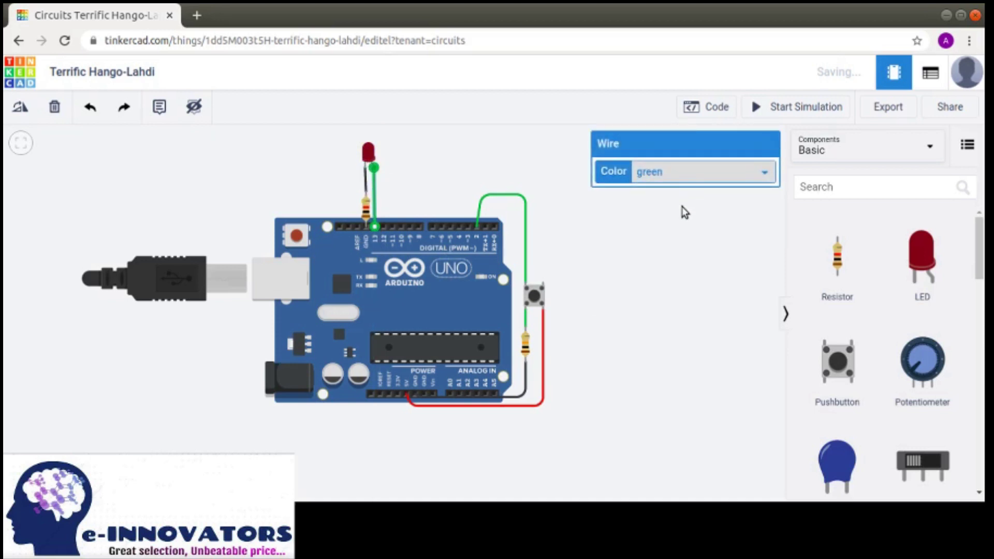
{"action": "key", "text": "3"}
{"action": "left_click", "coordinate": [647, 337]}
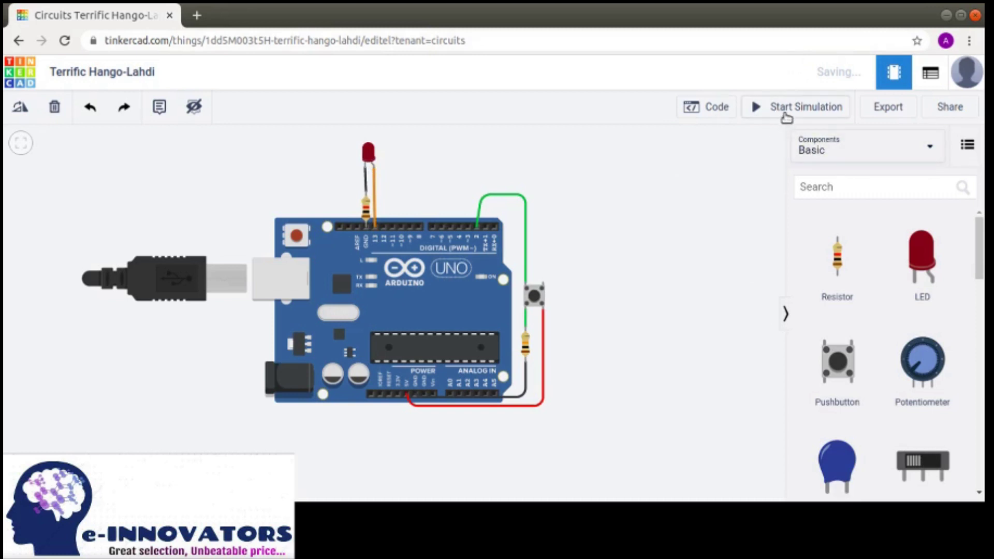
- Run the simulation, press the pushbutton to light the red LED, then stop it
{"action": "left_click", "coordinate": [786, 114]}
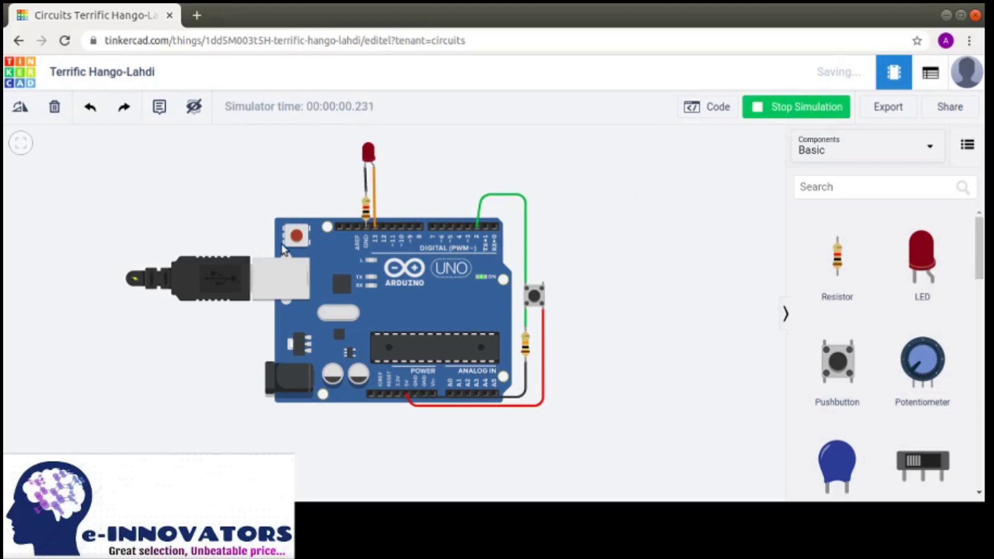
{"action": "left_click", "coordinate": [535, 298]}
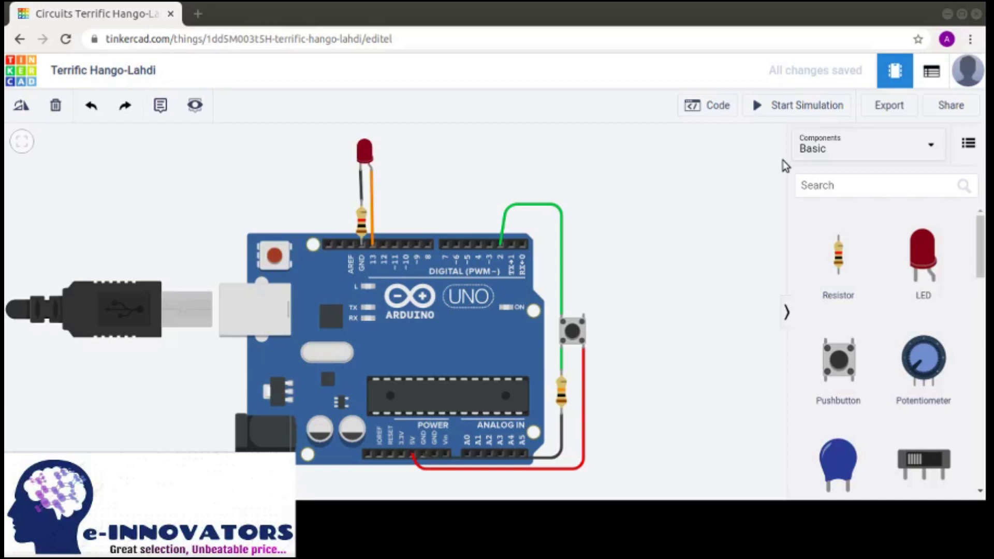
{"action": "left_click", "coordinate": [839, 24]}
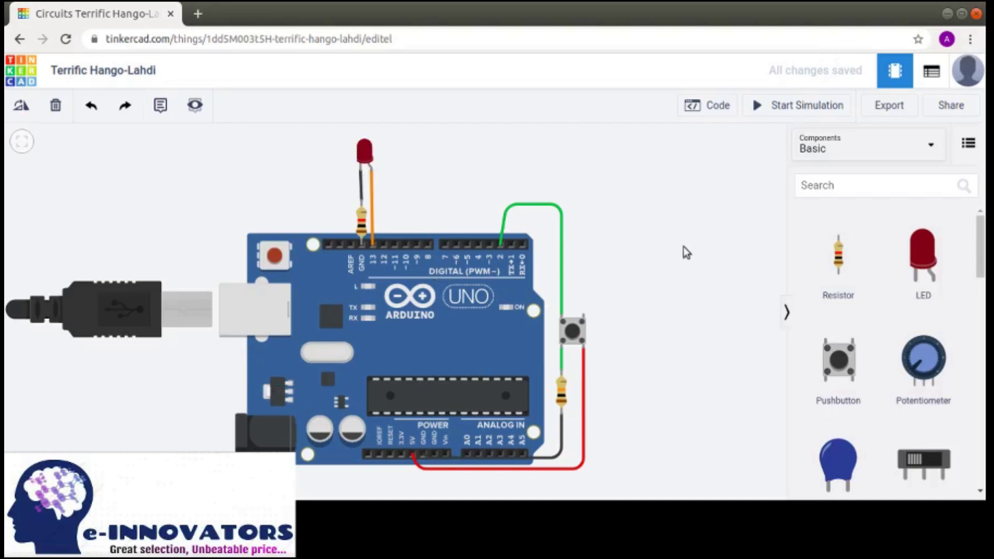
- Show the Arduino starters in the parts panel, then return to the Circuits dashboard
{"action": "left_click", "coordinate": [848, 153]}
{"action": "left_click", "coordinate": [862, 257]}
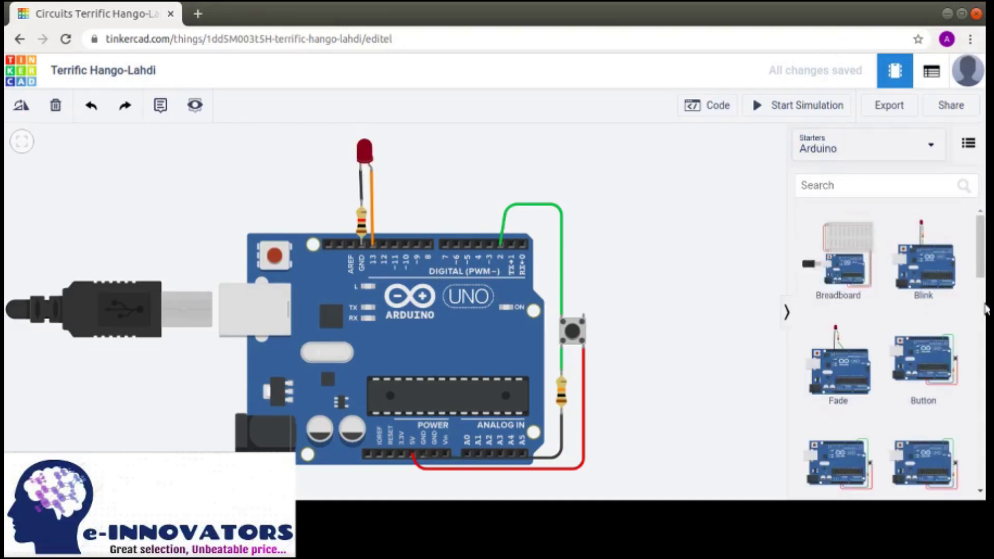
{"action": "scroll", "coordinate": [985, 309], "scroll_direction": "down", "scroll_amount": 10}
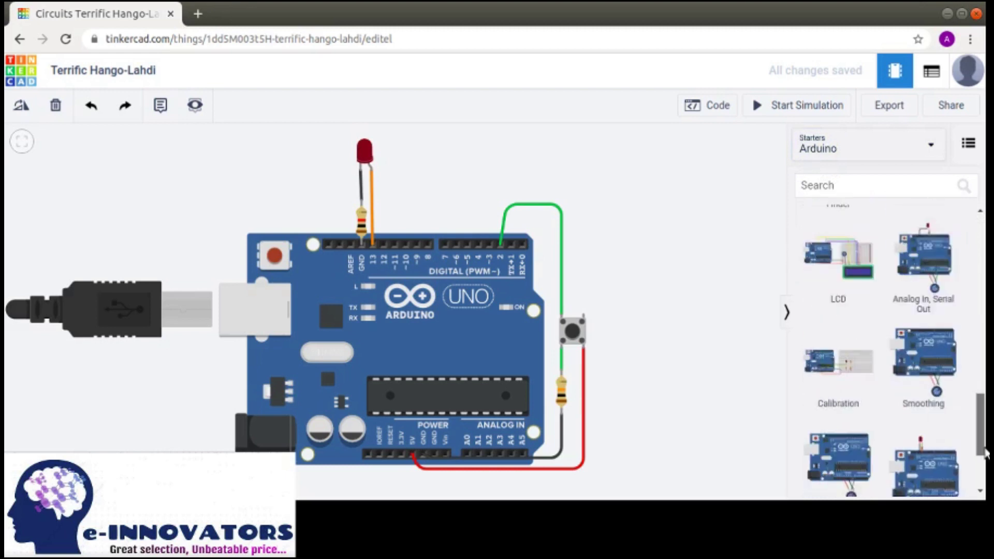
{"action": "left_click_drag", "start_coordinate": [986, 454], "coordinate": [985, 485]}
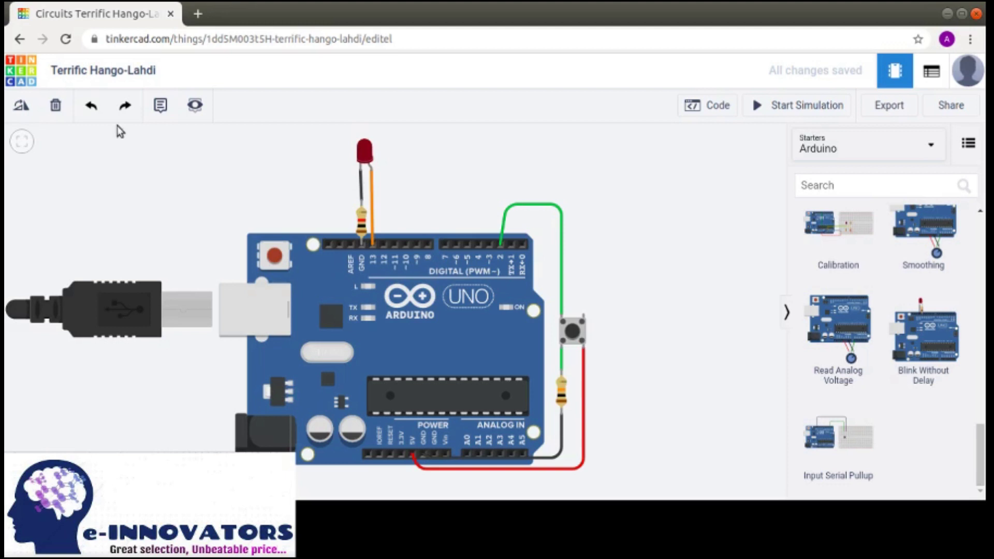
{"action": "left_click", "coordinate": [29, 80]}
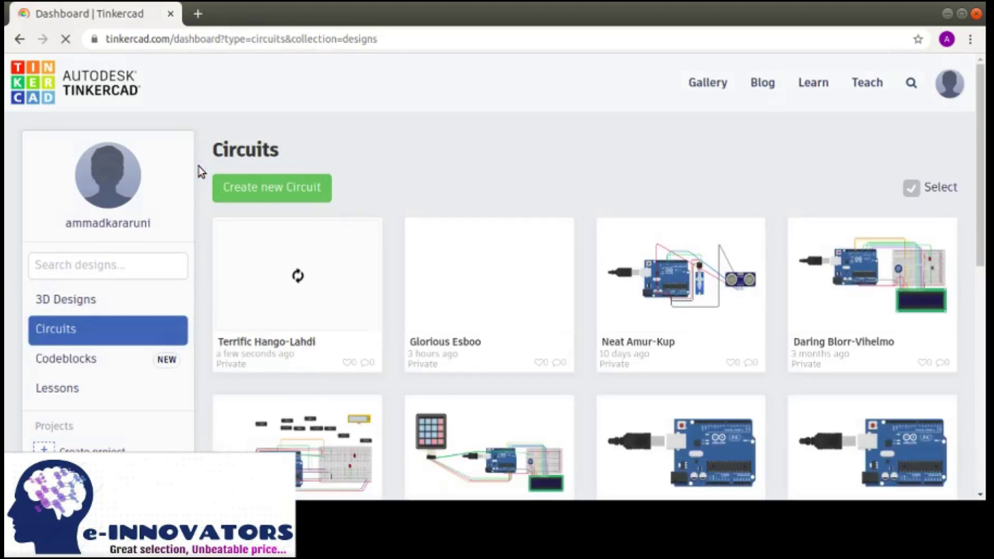
- Preview the Neat Amur-Kup design and open it in the editor with Tinker this
{"action": "left_click", "coordinate": [710, 287]}
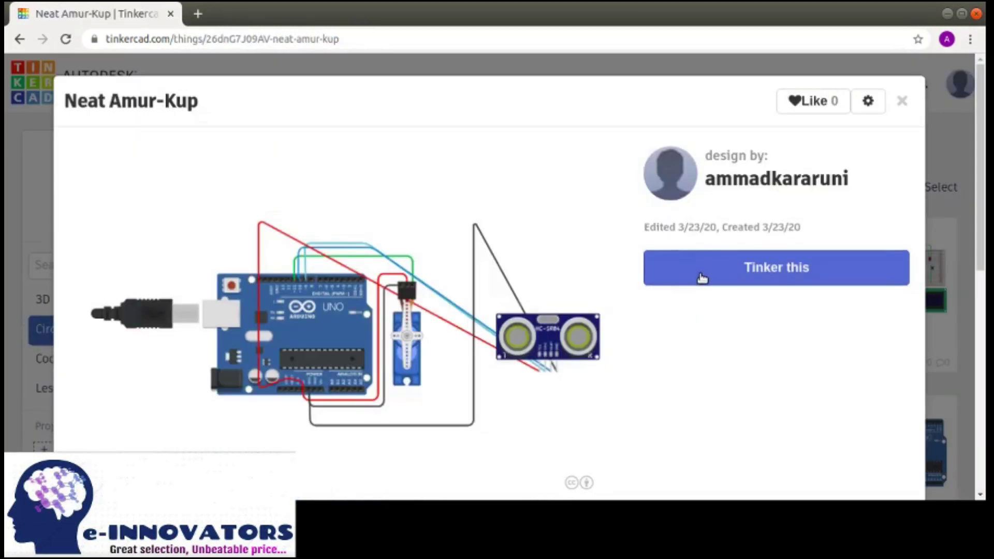
{"action": "left_click", "coordinate": [702, 273]}
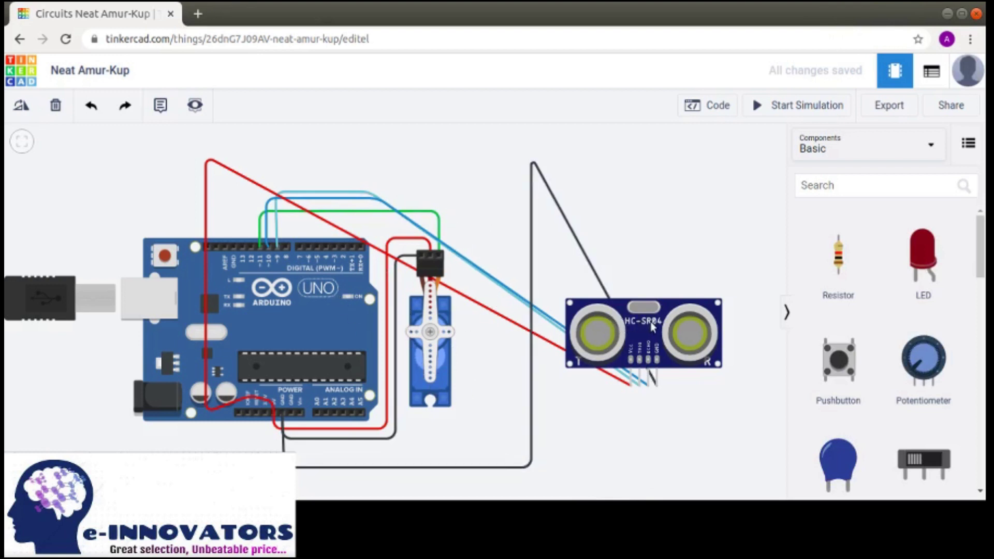
- Nudge the HC-SR04 sensor up and left, then scroll through the servo sketch and close it
{"action": "left_click_drag", "start_coordinate": [657, 329], "coordinate": [644, 300]}
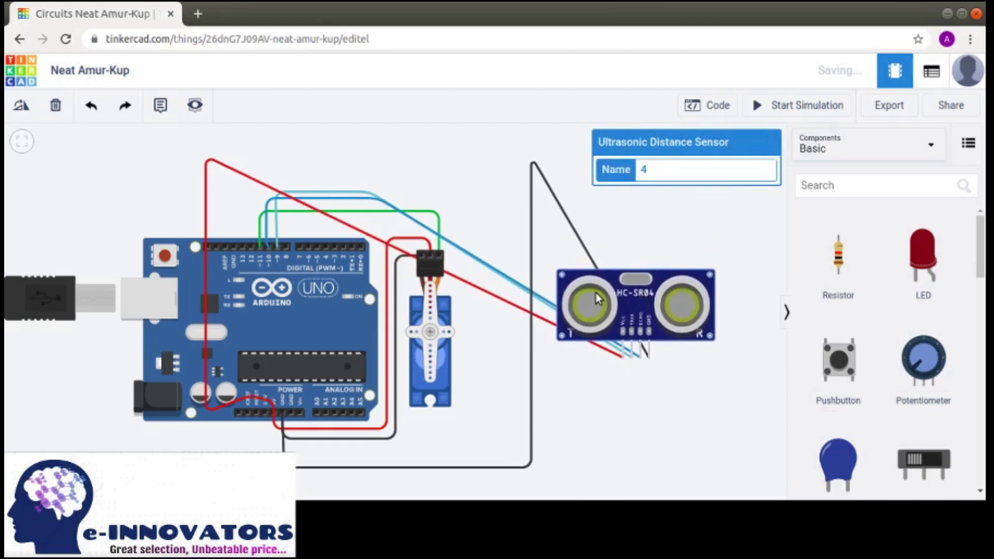
{"action": "left_click", "coordinate": [656, 212]}
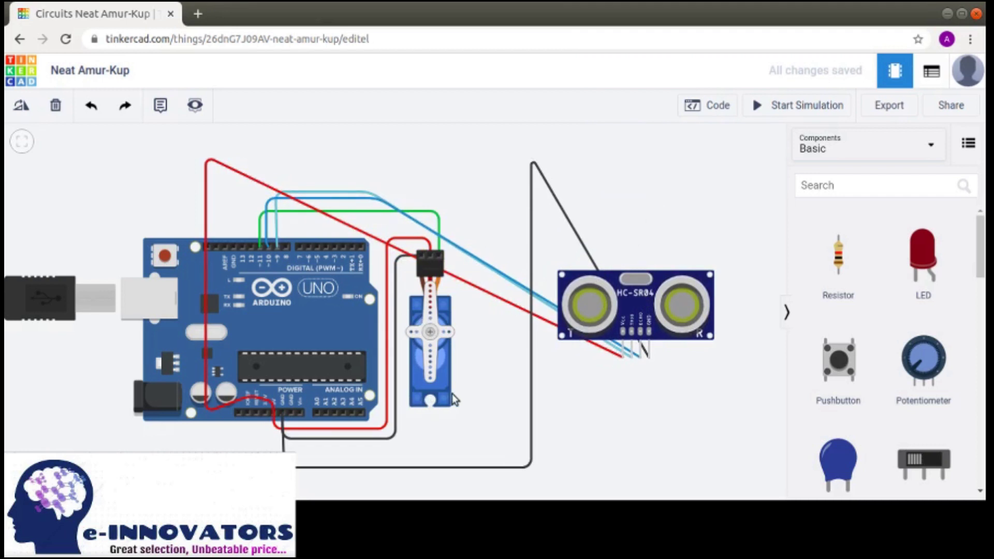
{"action": "left_click", "coordinate": [715, 105]}
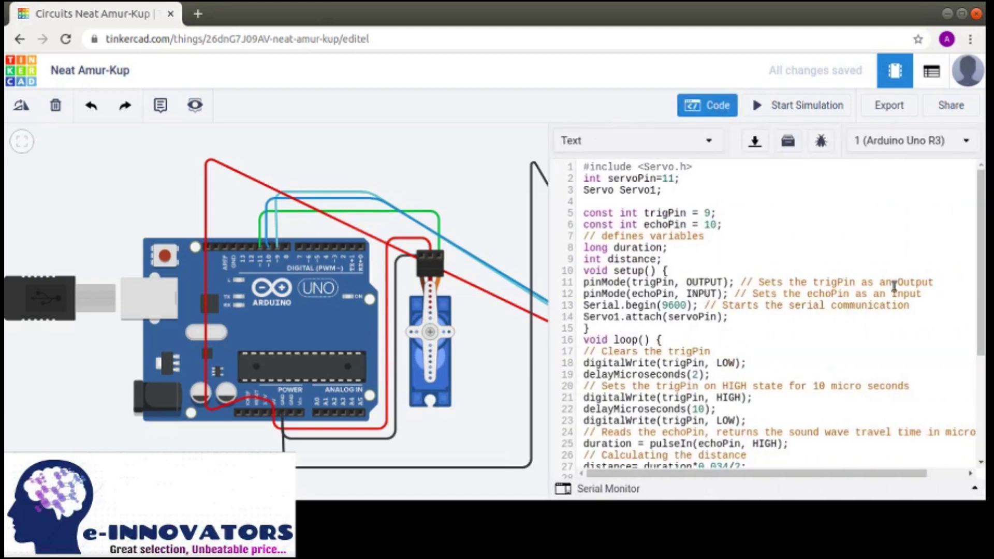
{"action": "left_click_drag", "start_coordinate": [986, 257], "coordinate": [986, 405]}
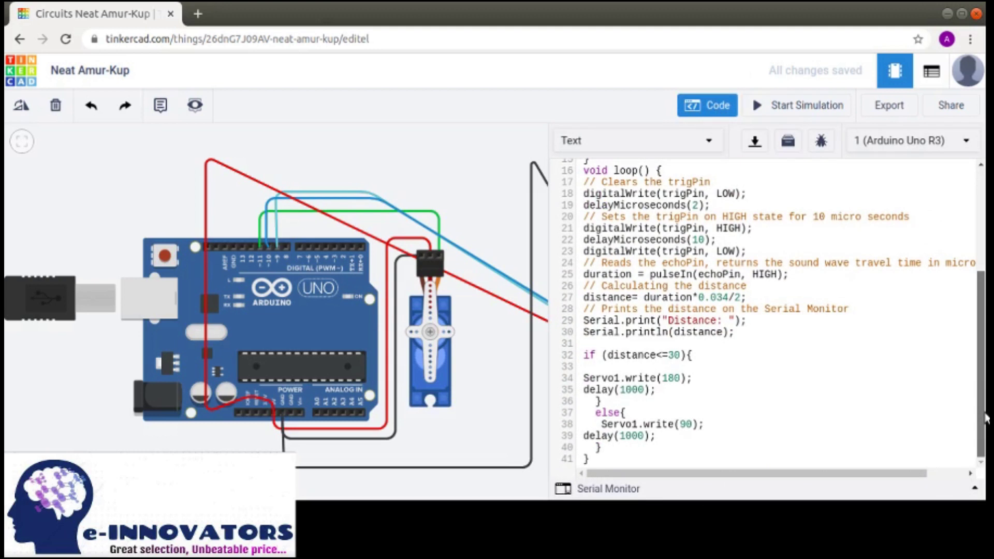
{"action": "left_click_drag", "start_coordinate": [981, 386], "coordinate": [983, 286]}
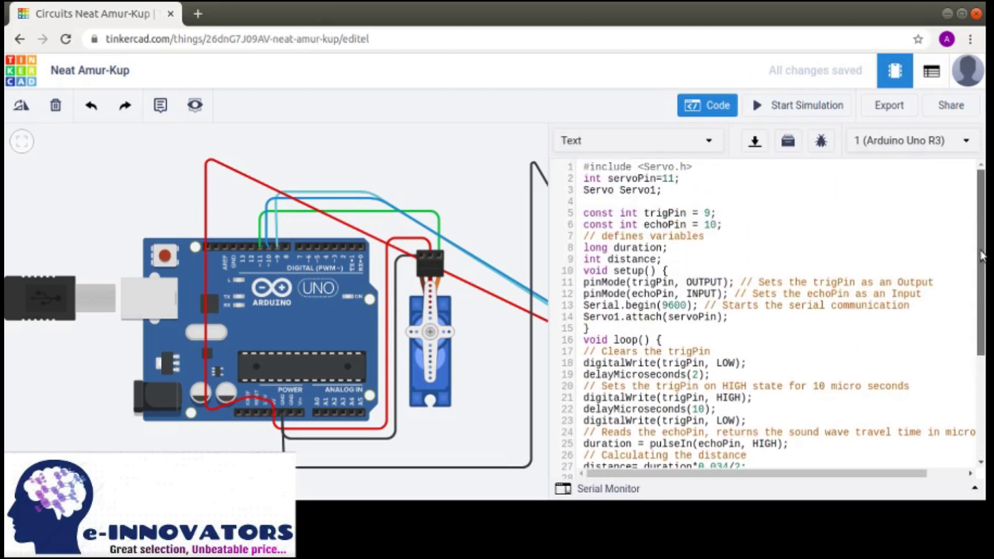
{"action": "left_click", "coordinate": [714, 105]}
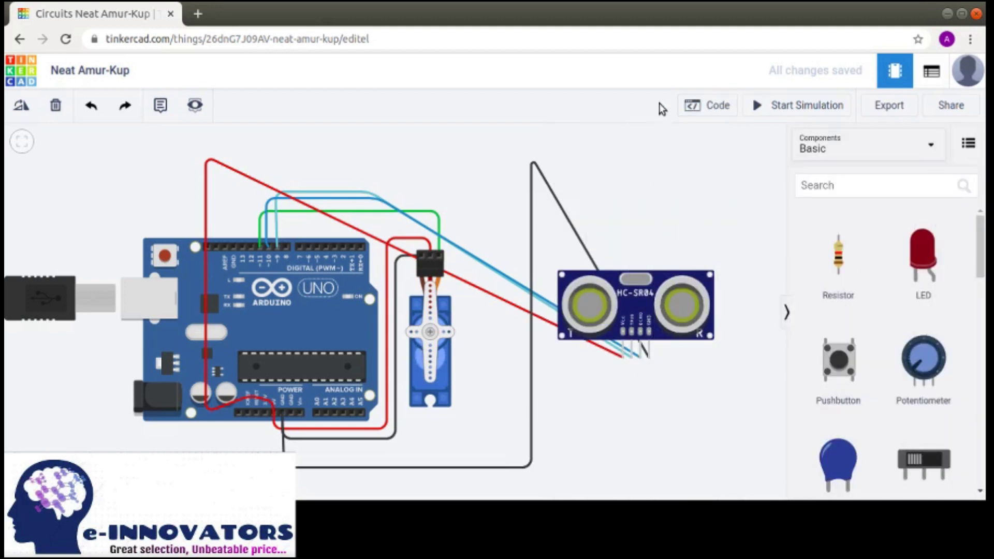
{"action": "left_click", "coordinate": [717, 119]}
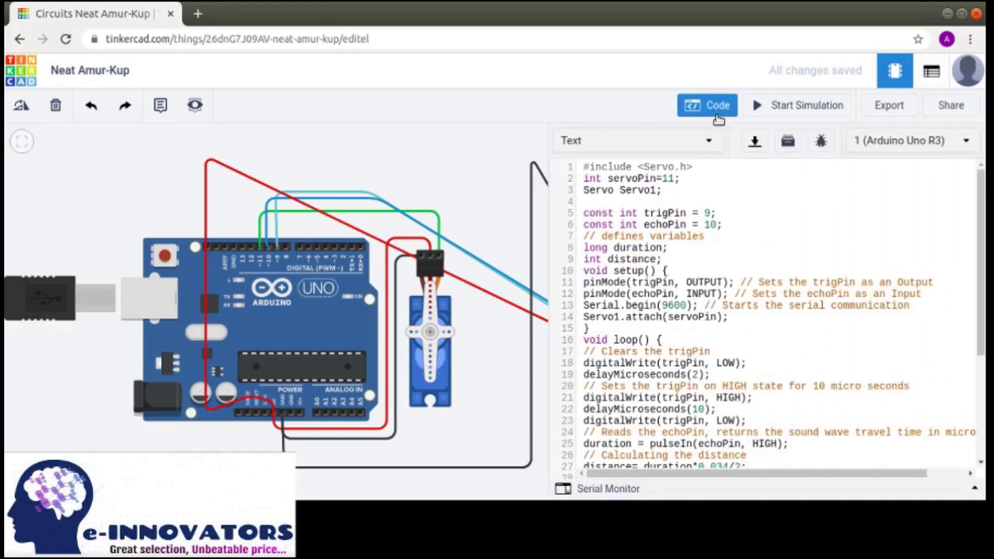
{"action": "left_click", "coordinate": [718, 119]}
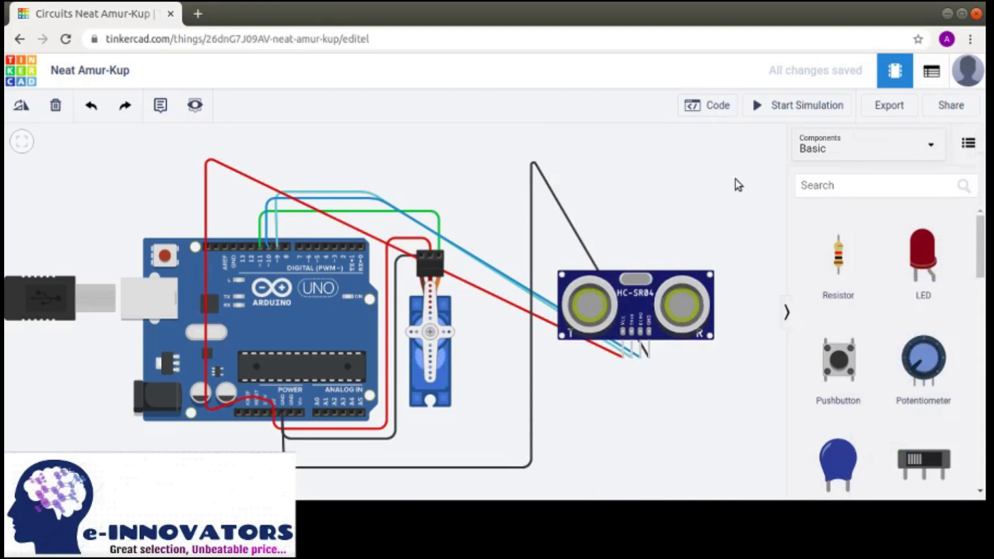
- Run the simulation and move the HC-SR04 target nearer and farther, ending at 41.6cm
{"action": "left_click", "coordinate": [800, 105]}
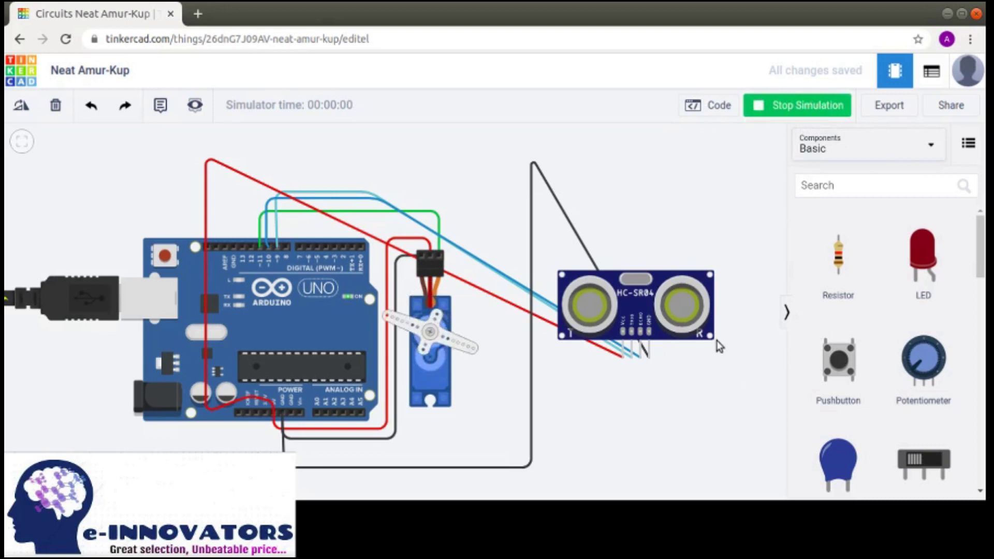
{"action": "left_click", "coordinate": [587, 308]}
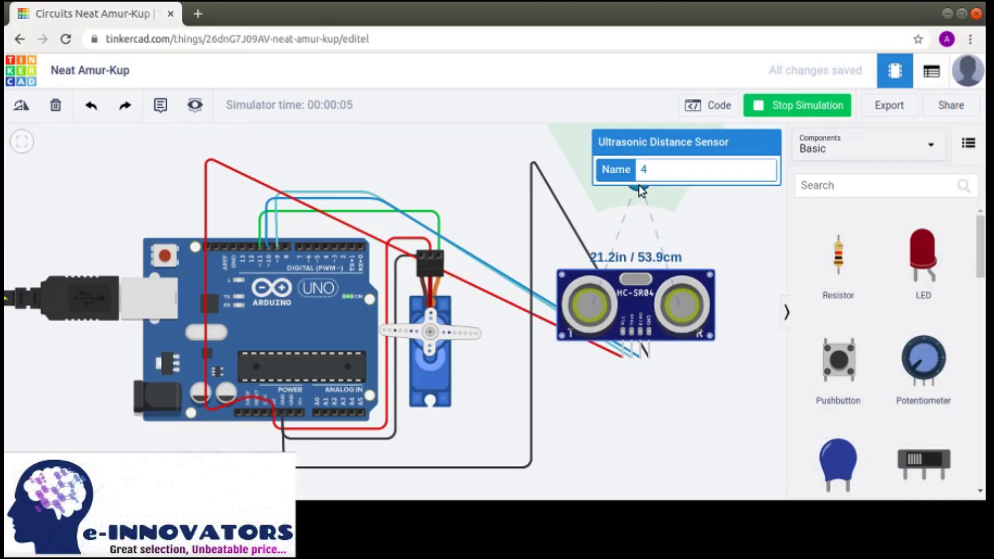
{"action": "left_click_drag", "start_coordinate": [640, 192], "coordinate": [640, 200]}
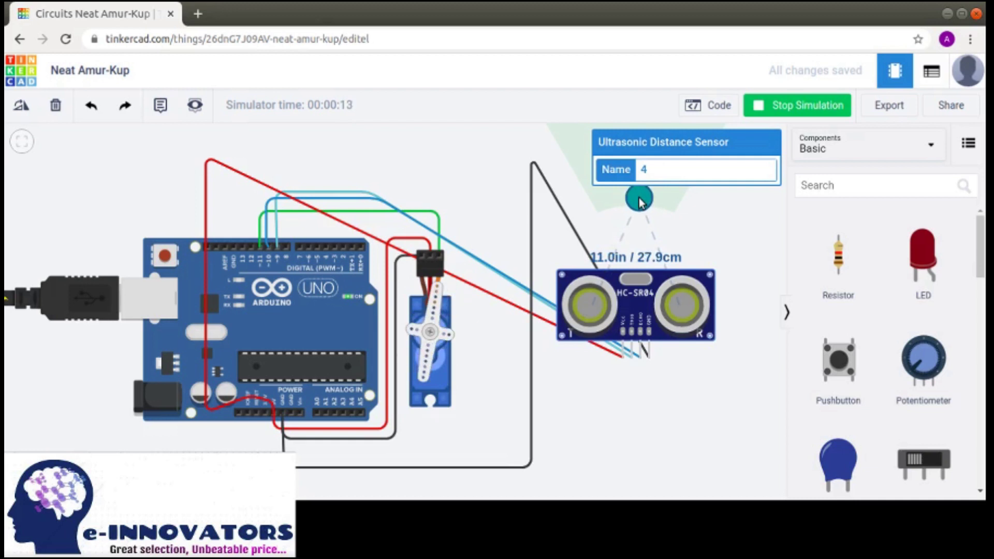
{"action": "left_click_drag", "start_coordinate": [640, 200], "coordinate": [641, 192]}
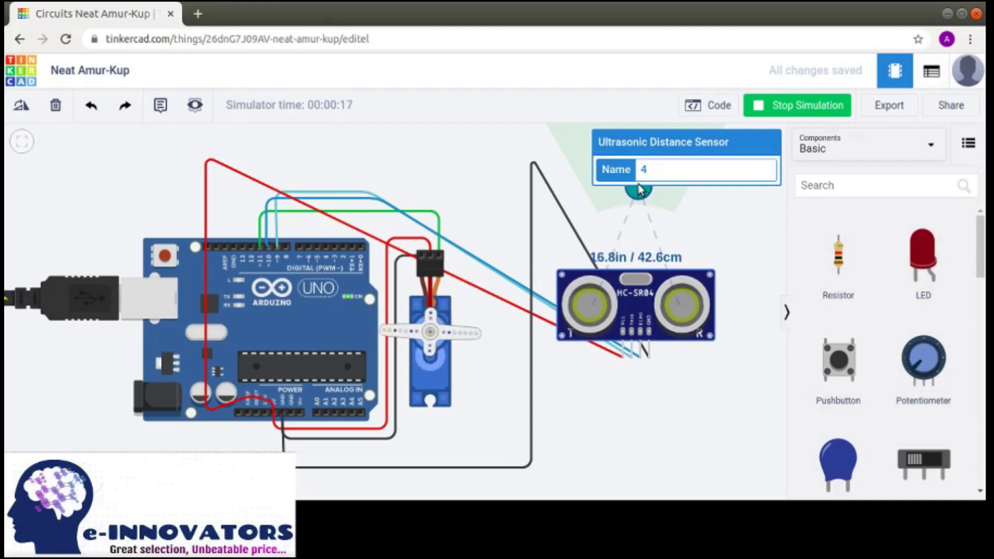
{"action": "mouse_move", "coordinate": [640, 191]}
{"action": "left_mouse_down"}
{"action": "mouse_move", "coordinate": [640, 207]}
{"action": "mouse_move", "coordinate": [639, 190]}
{"action": "left_mouse_up"}
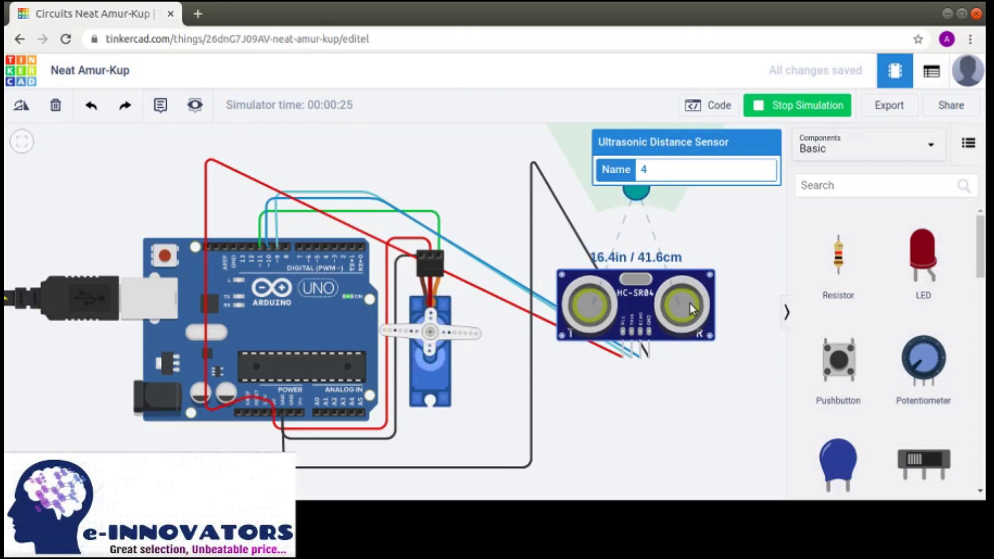